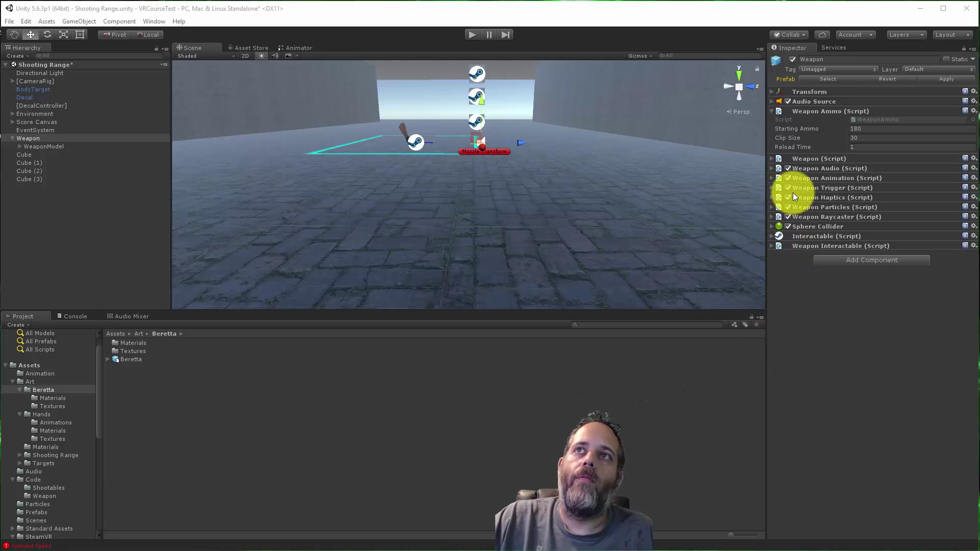
# Expand Weapon (Script) and Weapon Particles to show the Muzzle Flash prefab and Muzzle Transform
pyautogui.click(771, 159)
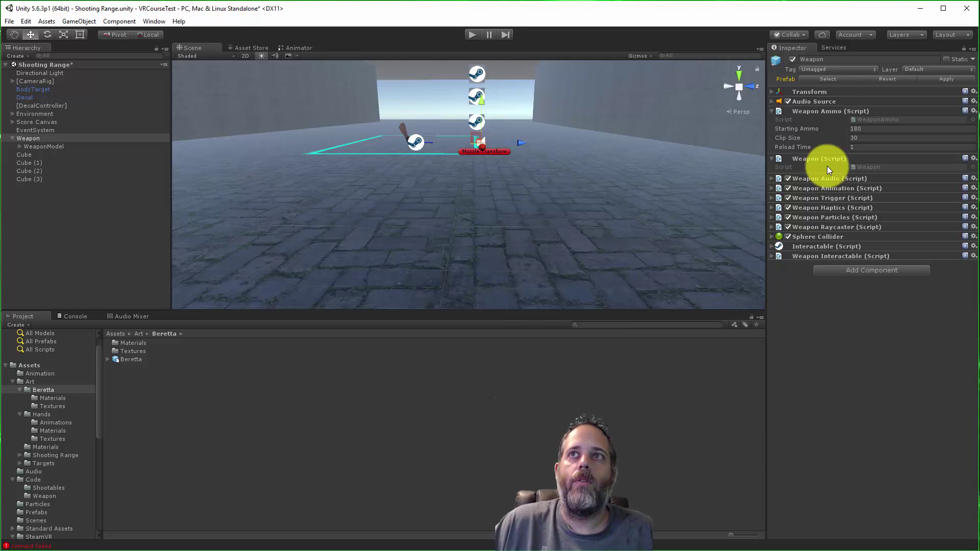
pyautogui.click(806, 227)
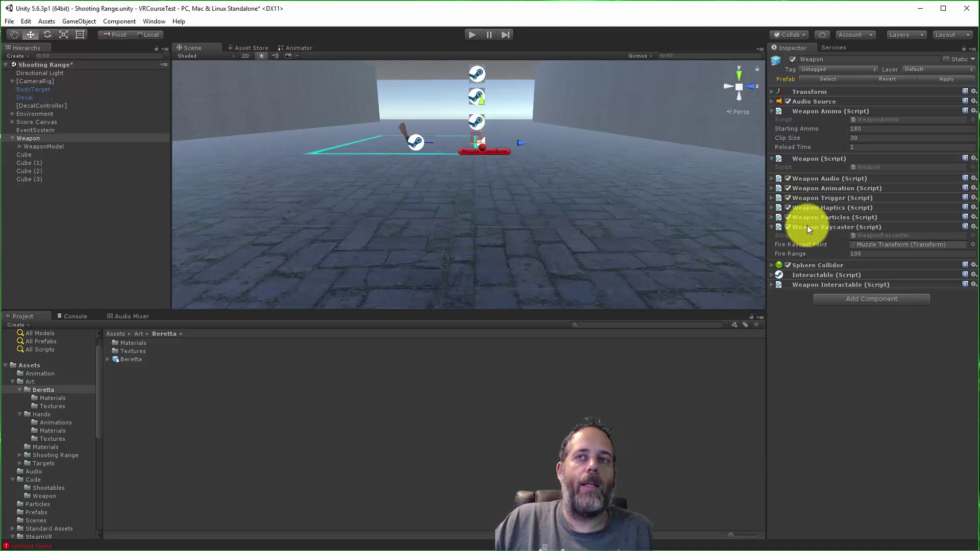
pyautogui.click(807, 227)
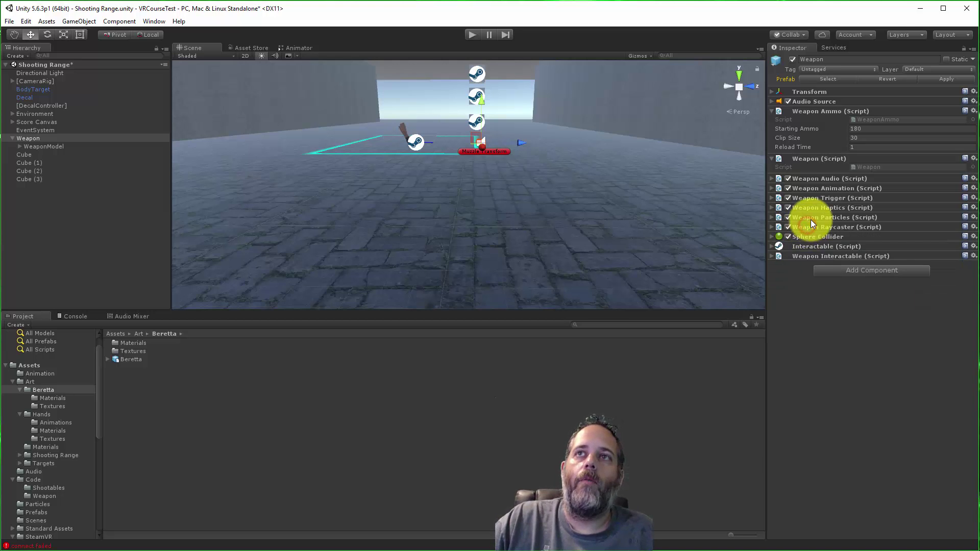
pyautogui.click(810, 218)
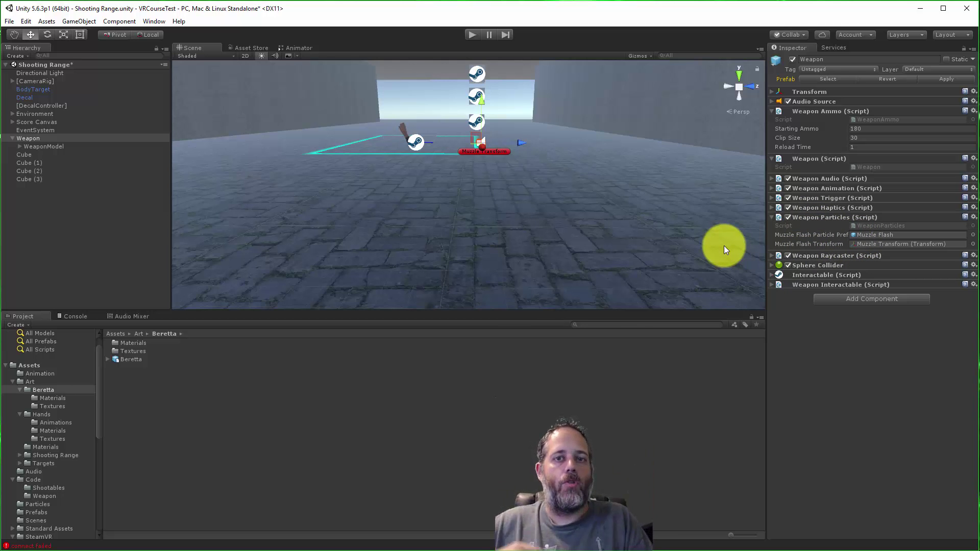
# Collapse Weapon Raycaster and Weapon Particles, then expand Weapon Animation showing the Beretta Animator
pyautogui.click(819, 258)
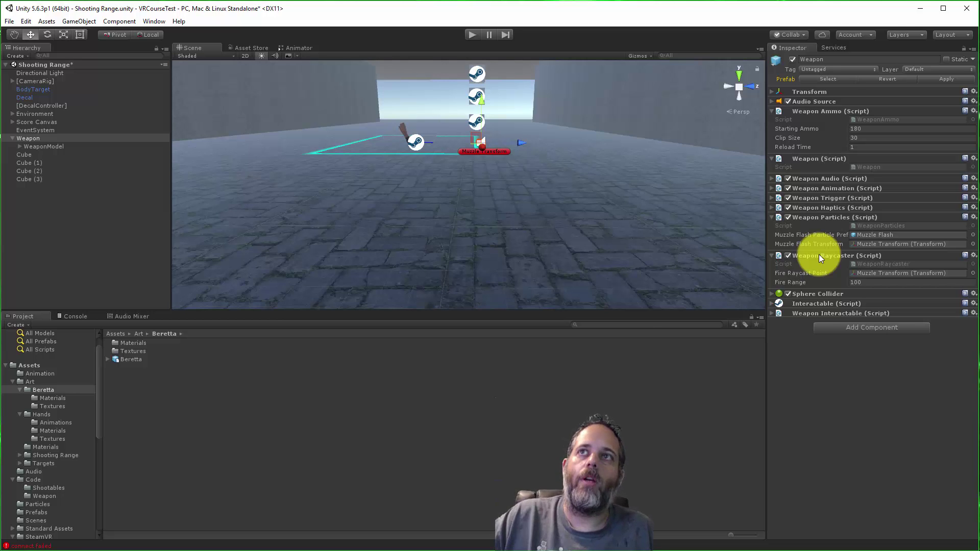
pyautogui.click(818, 256)
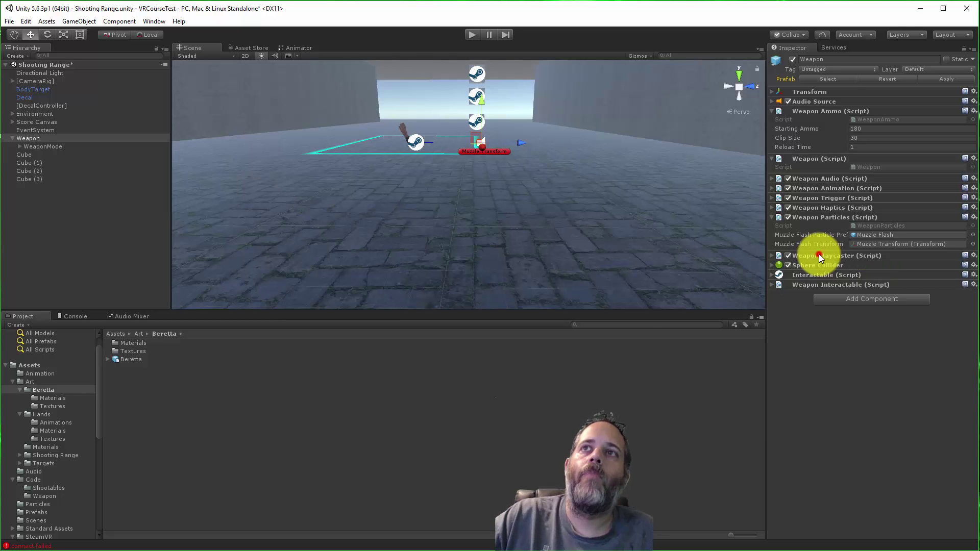
pyautogui.click(815, 218)
pyautogui.click(819, 189)
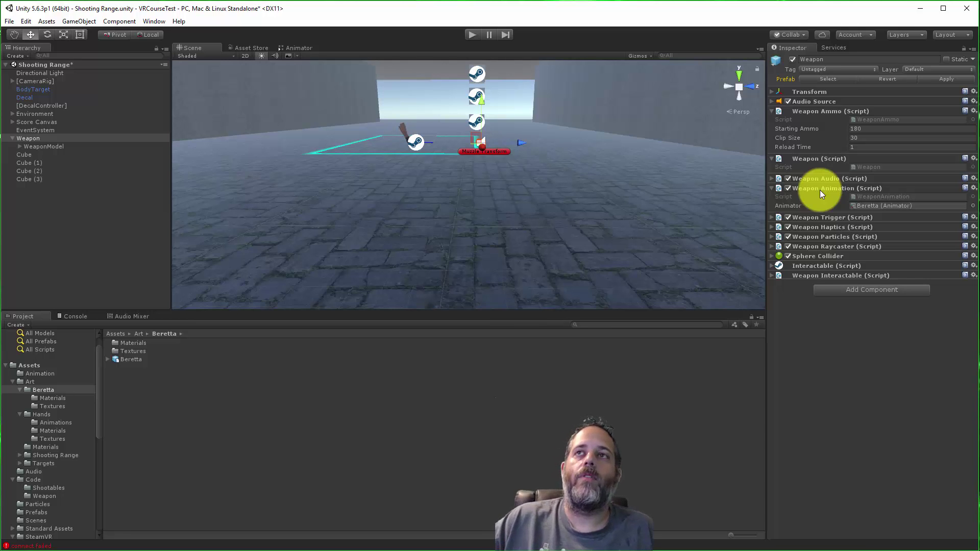
# Fold up Weapon Animation and briefly expand Weapon Audio to review its clips
pyautogui.click(819, 189)
pyautogui.click(820, 180)
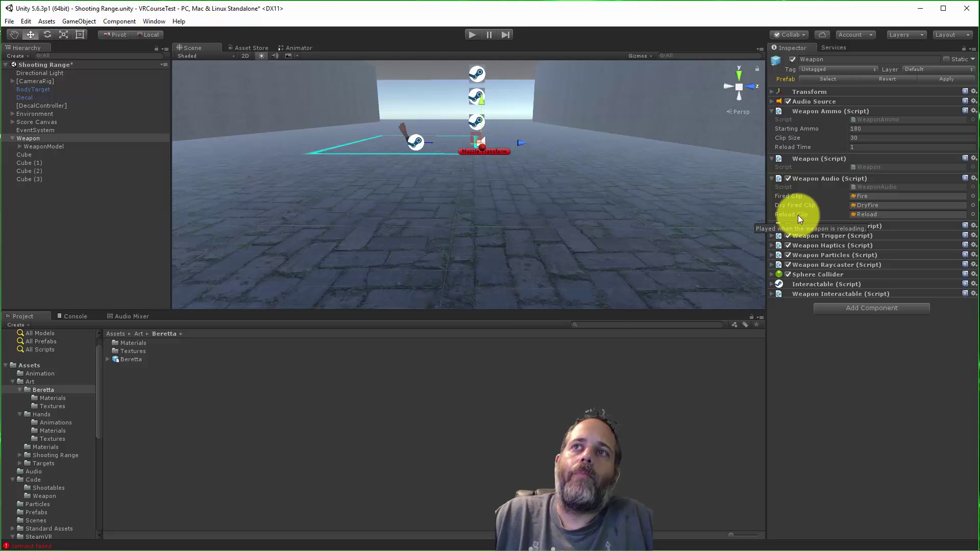
pyautogui.click(797, 179)
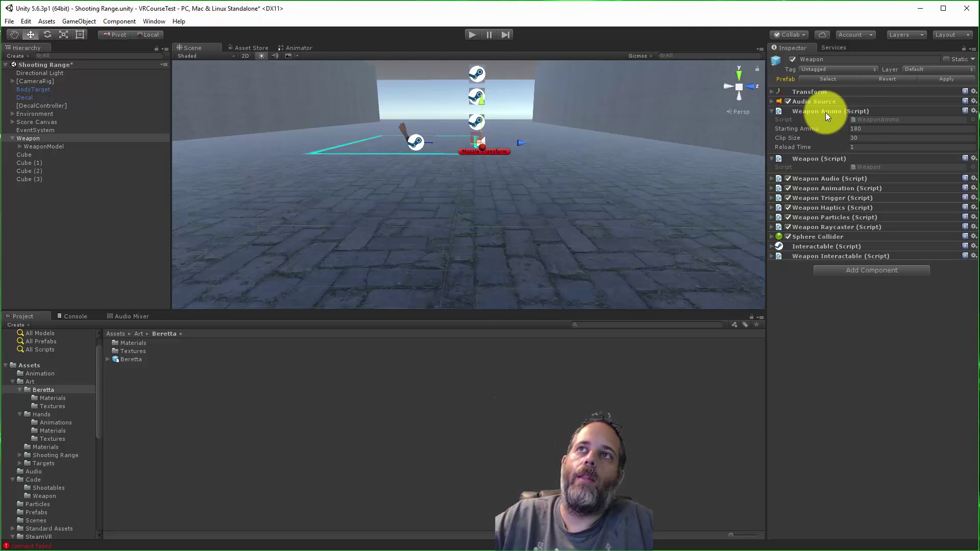
# Open WeaponAmmo.cs in Visual Studio and scroll to the HasAmmoInClip and TakeAmmo methods
pyautogui.doubleClick(871, 119)
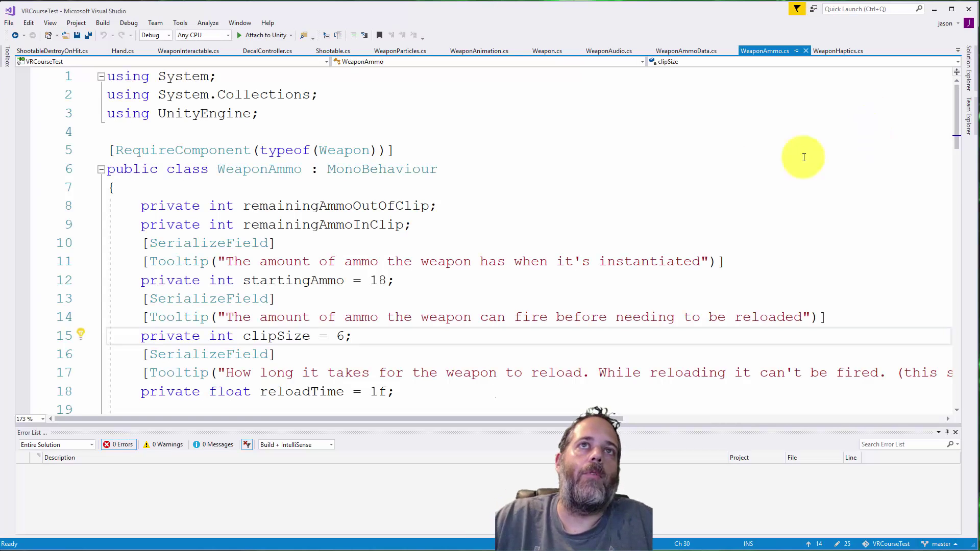
pyautogui.scroll(-5, 595, 227)
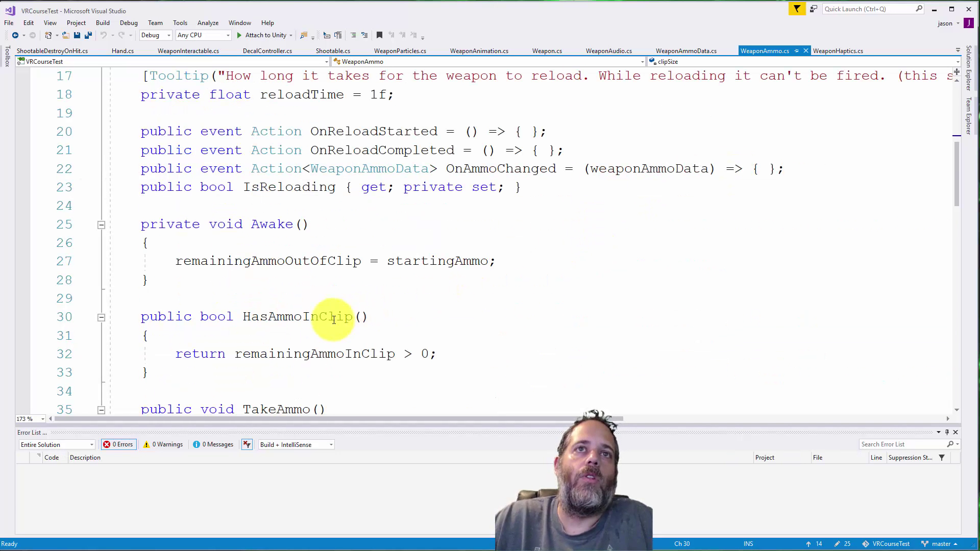
pyautogui.click(322, 318)
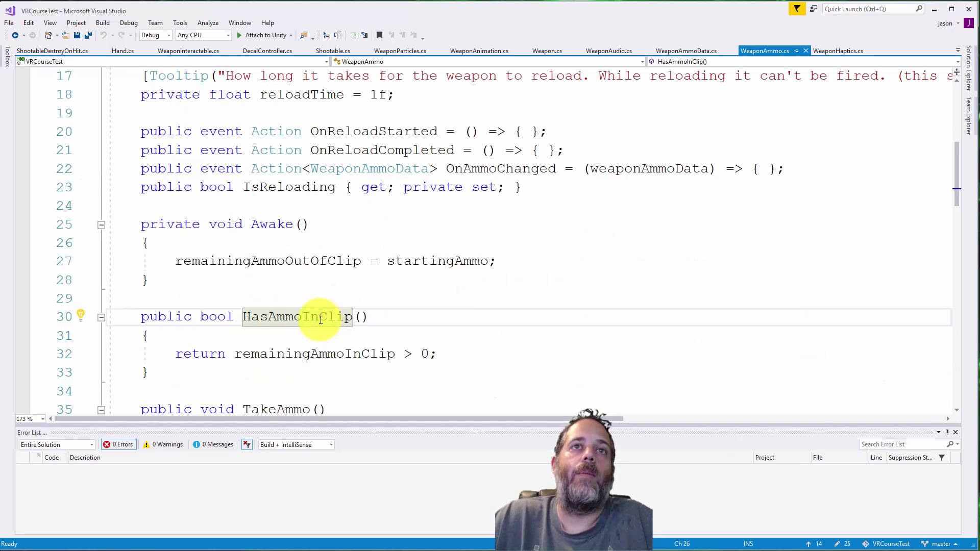
pyautogui.scroll(-3, 320, 319)
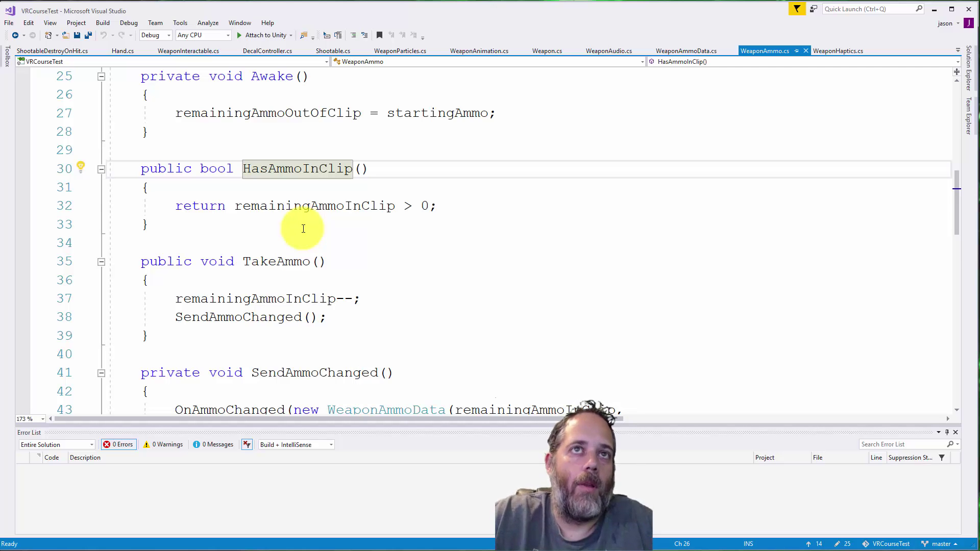
# Switch to DecalController.cs, then minimise Visual Studio to return to Unity
pyautogui.scroll(-3, 303, 229)
pyautogui.hotkey('ctrl', 'Tab')
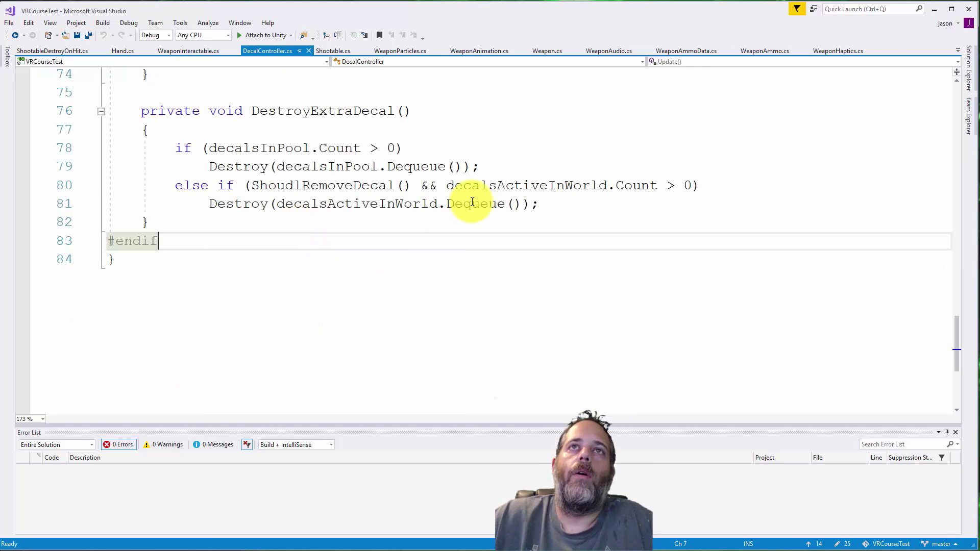
pyautogui.click(929, 12)
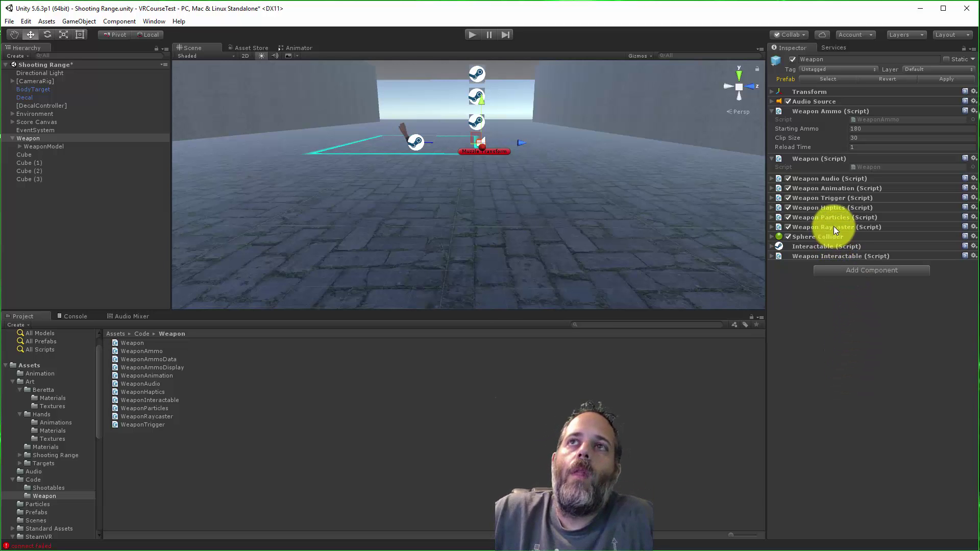
# Expand Weapon Audio, Animation, Trigger, Haptics, Particles, Raycaster and Interactable, leaving Sphere Collider folded
pyautogui.click(772, 178)
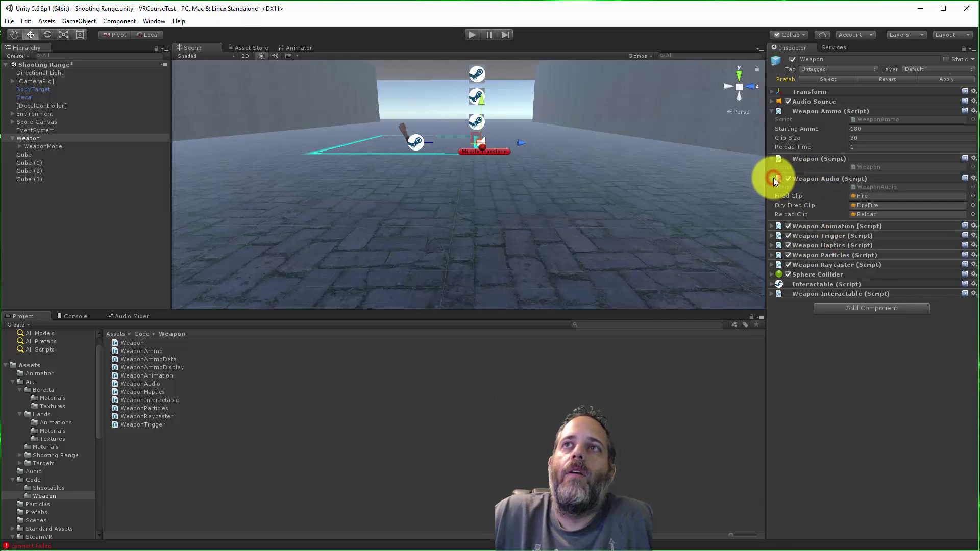
pyautogui.click(773, 225)
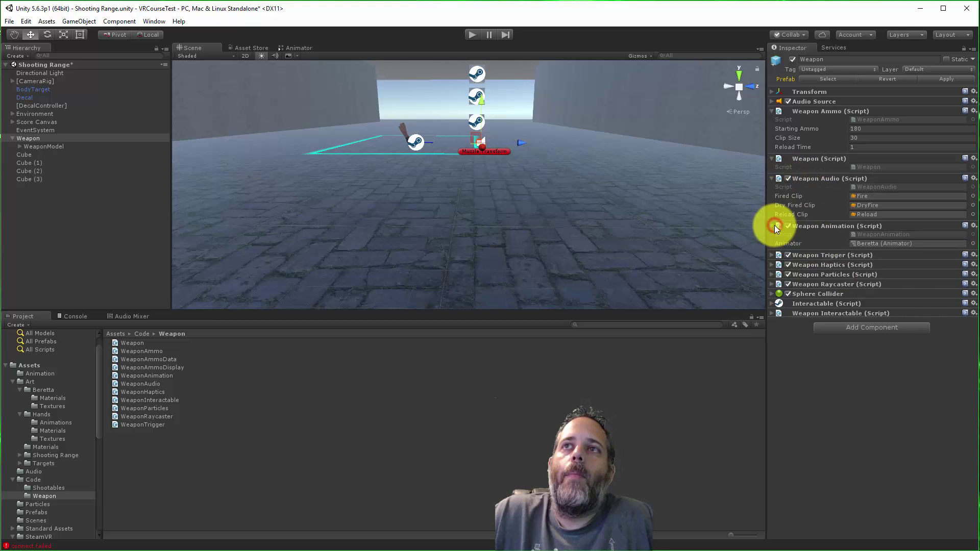
pyautogui.click(773, 256)
pyautogui.click(770, 284)
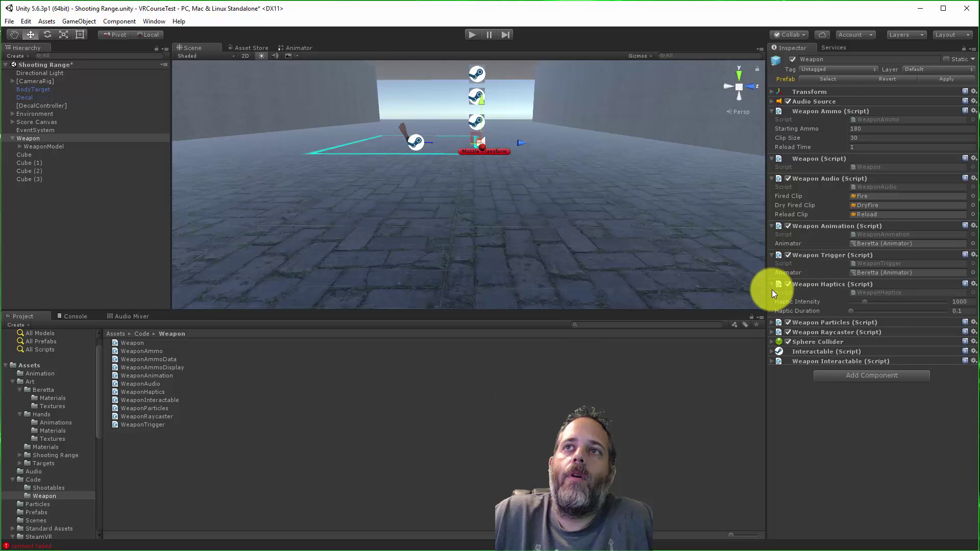
pyautogui.click(772, 323)
pyautogui.click(773, 361)
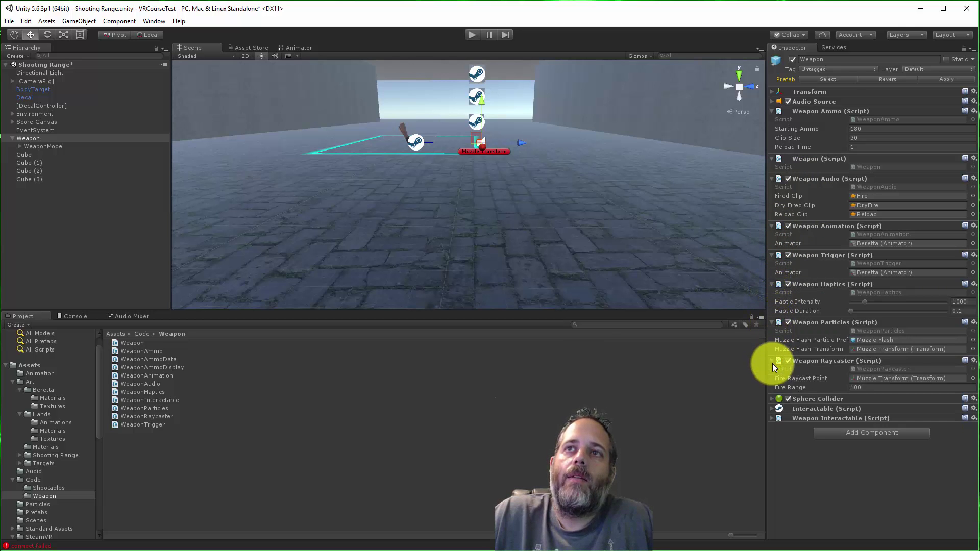
pyautogui.click(772, 398)
pyautogui.click(773, 400)
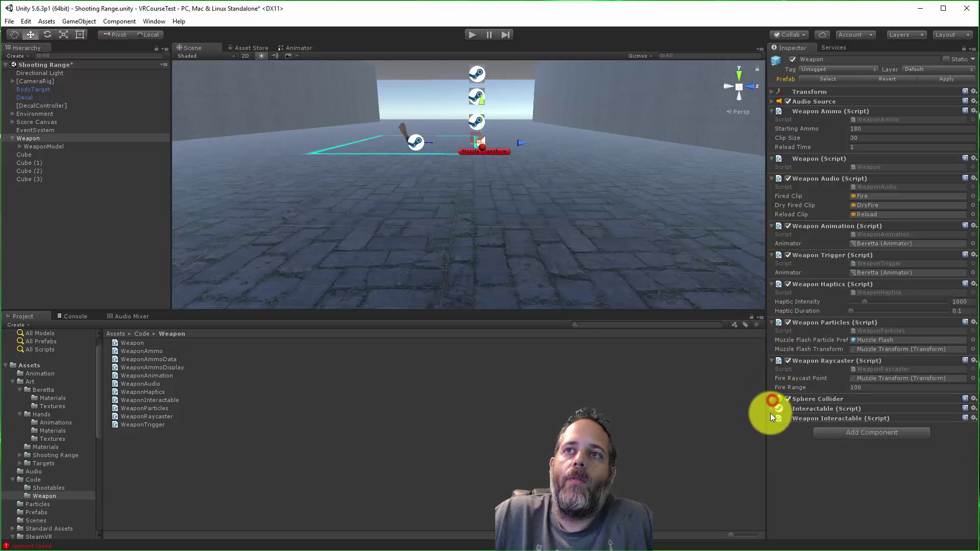
pyautogui.click(772, 419)
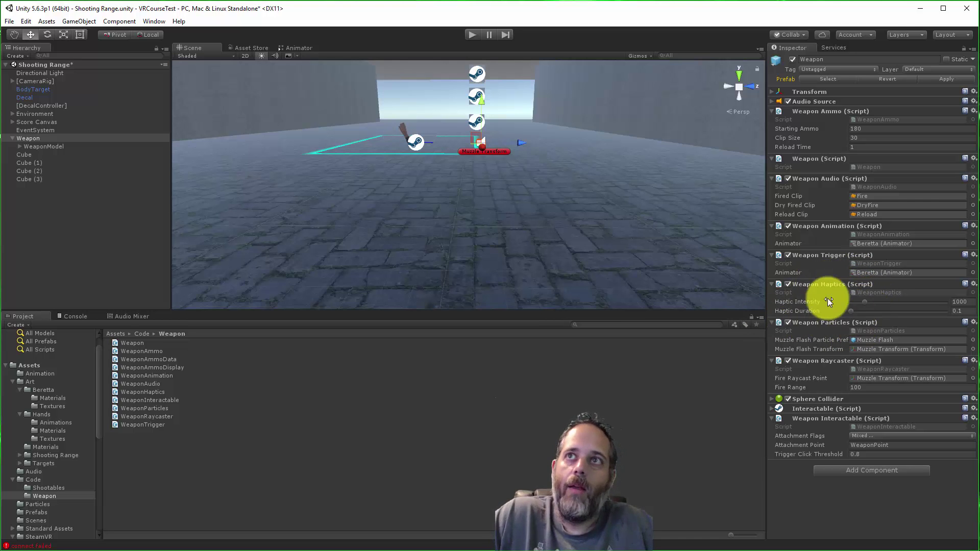
# Collapse every weapon component foldout, from Weapon Interactable up through Weapon Ammo
pyautogui.click(775, 284)
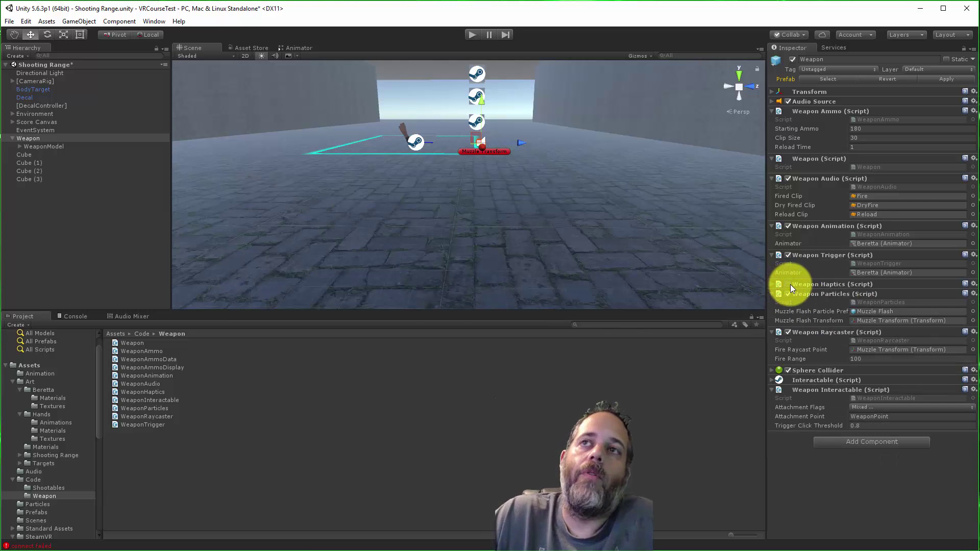
pyautogui.click(790, 284)
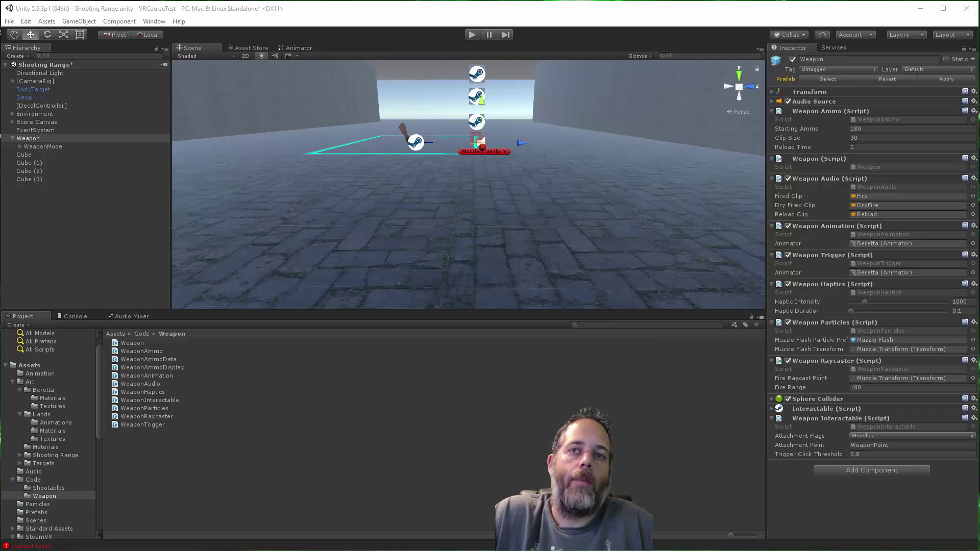
pyautogui.click(774, 419)
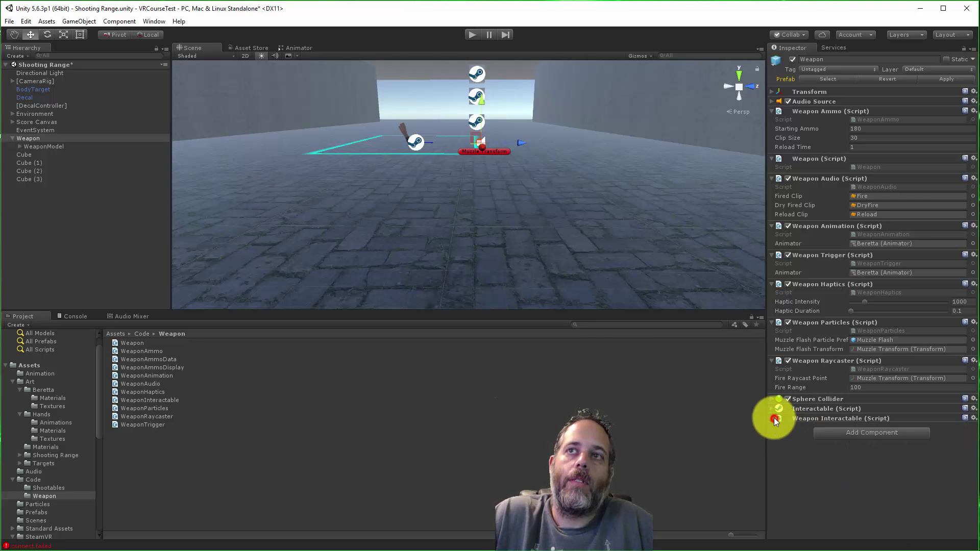
pyautogui.click(771, 360)
pyautogui.click(772, 322)
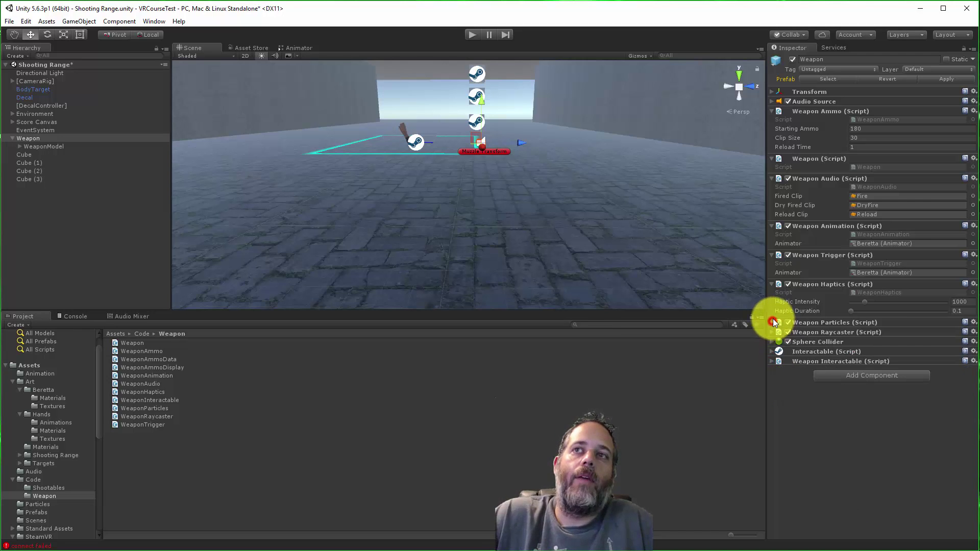
pyautogui.click(773, 286)
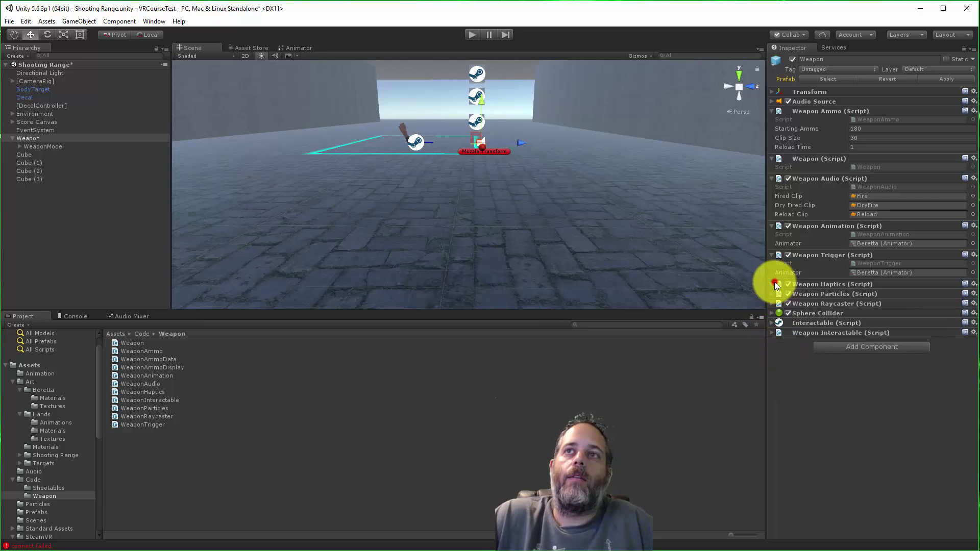
pyautogui.click(772, 255)
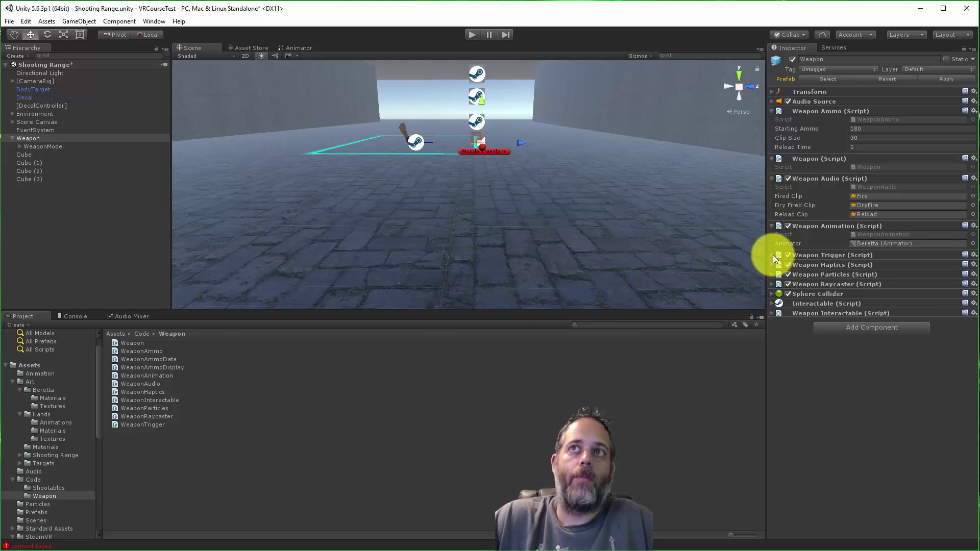
pyautogui.click(773, 226)
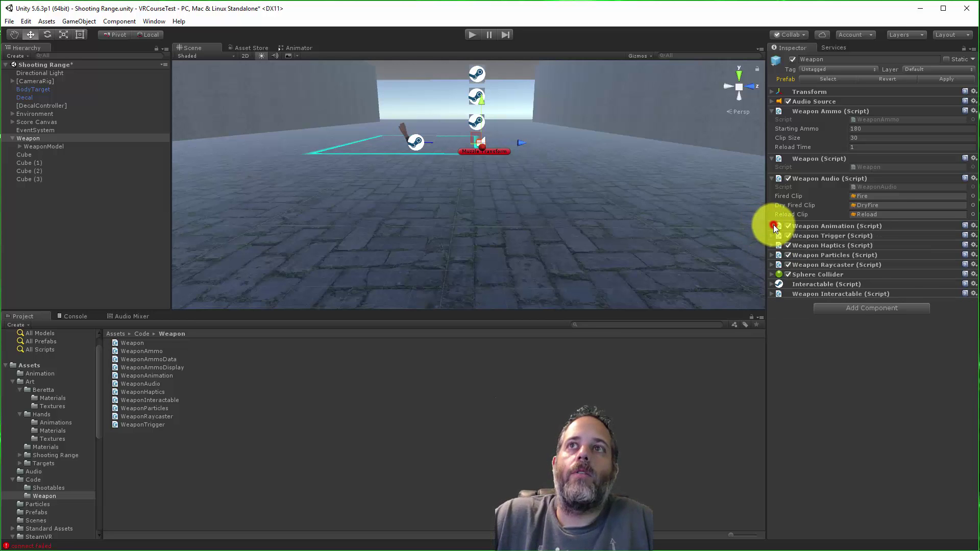
pyautogui.click(771, 178)
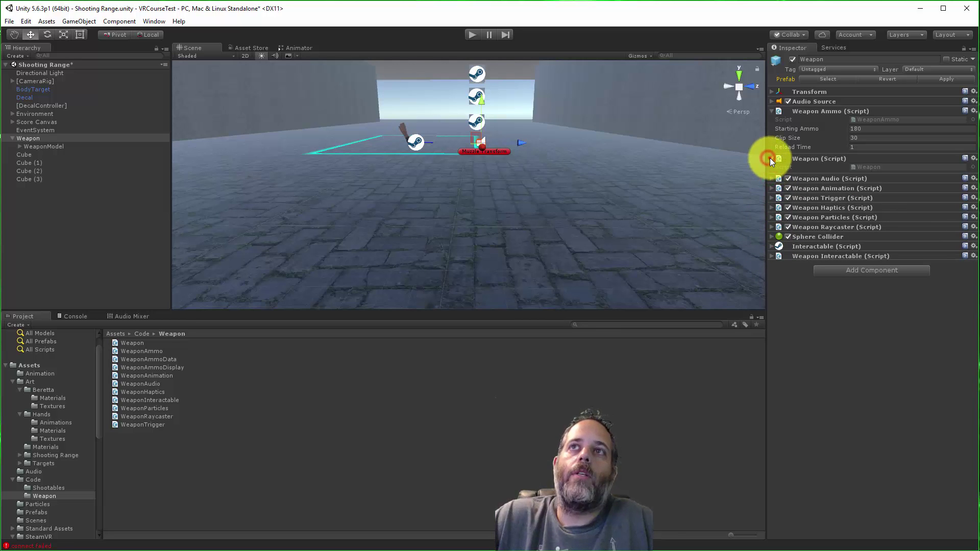
pyautogui.click(770, 158)
pyautogui.click(773, 110)
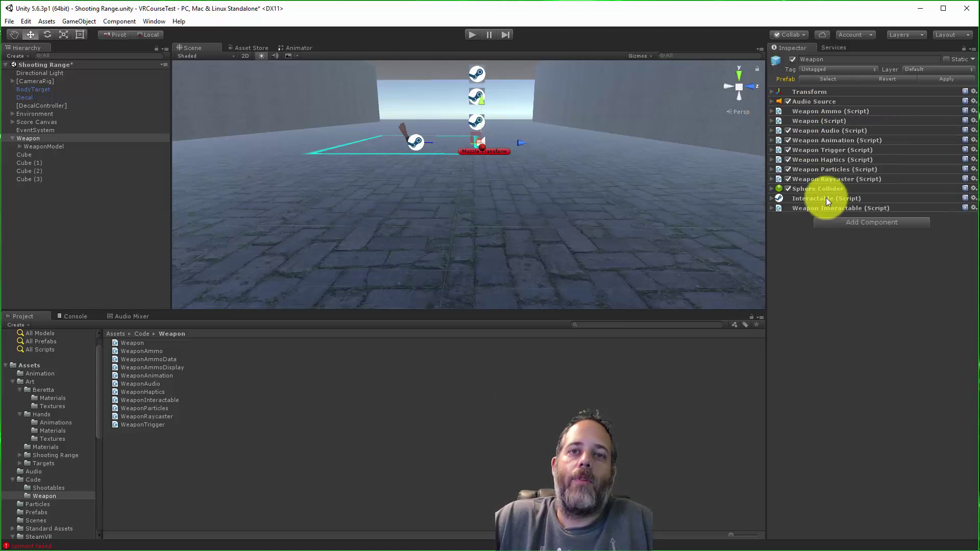